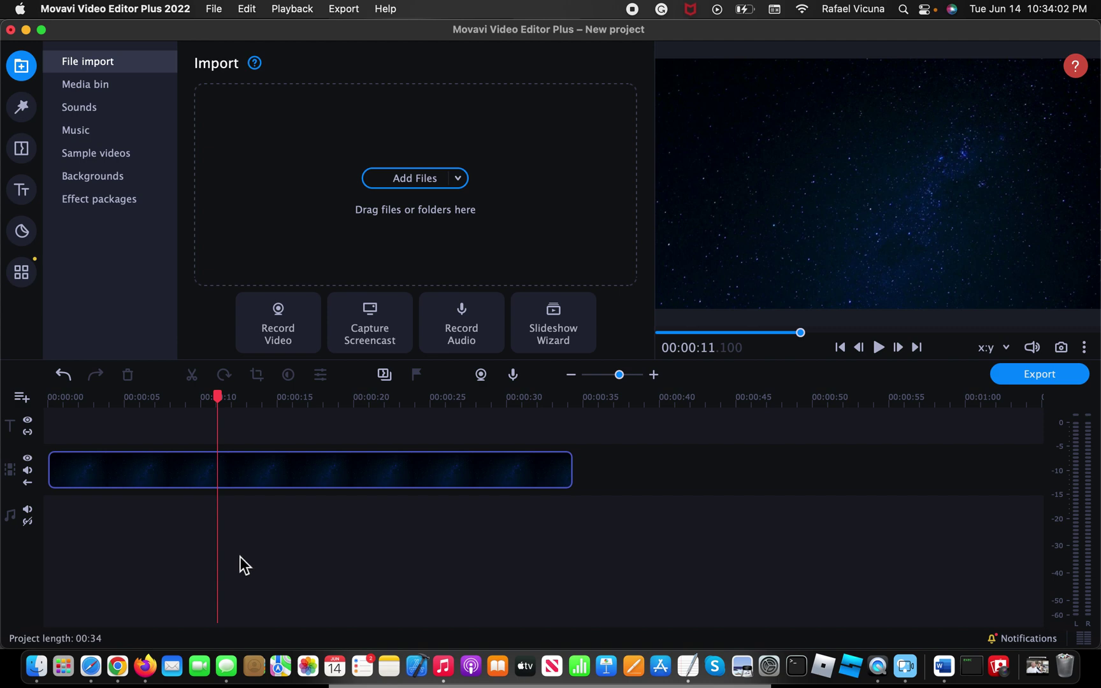
# Preview the starry-sky background clip starting from about six seconds
pyautogui.click(197, 469)
pyautogui.click(142, 400)
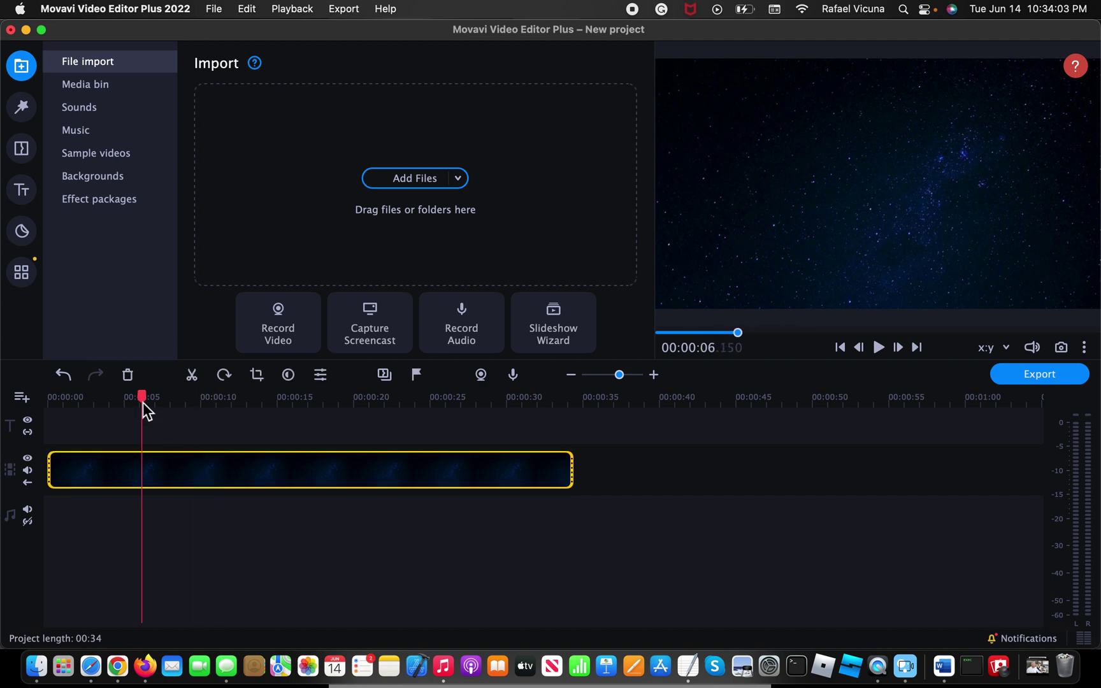
pyautogui.click(877, 347)
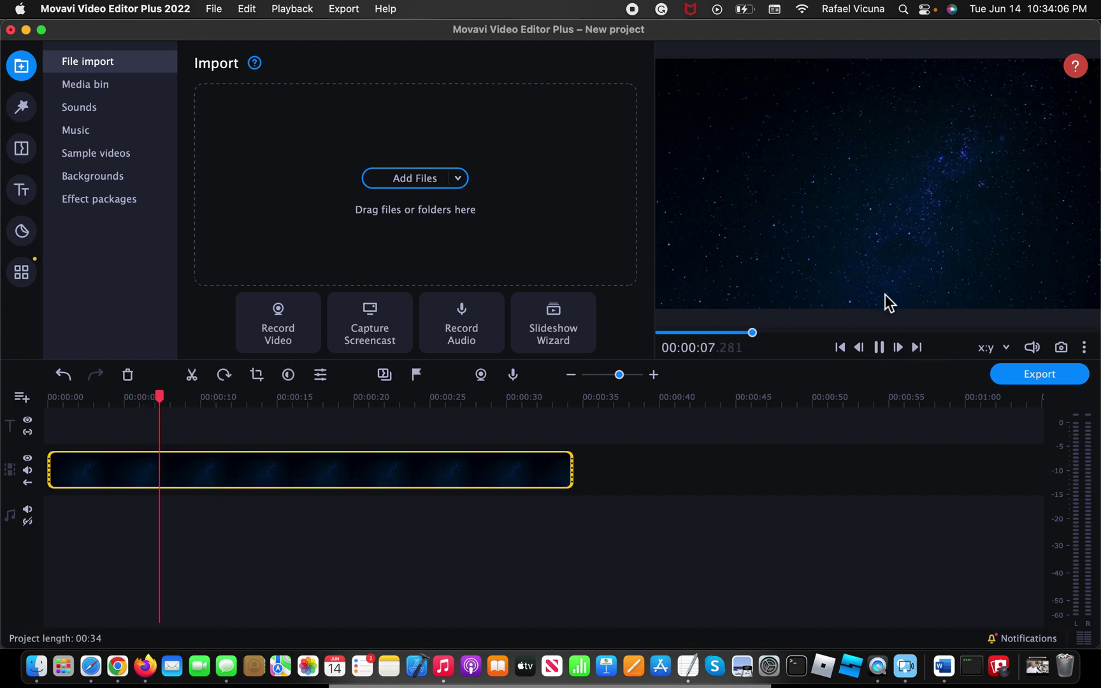
pyautogui.click(879, 348)
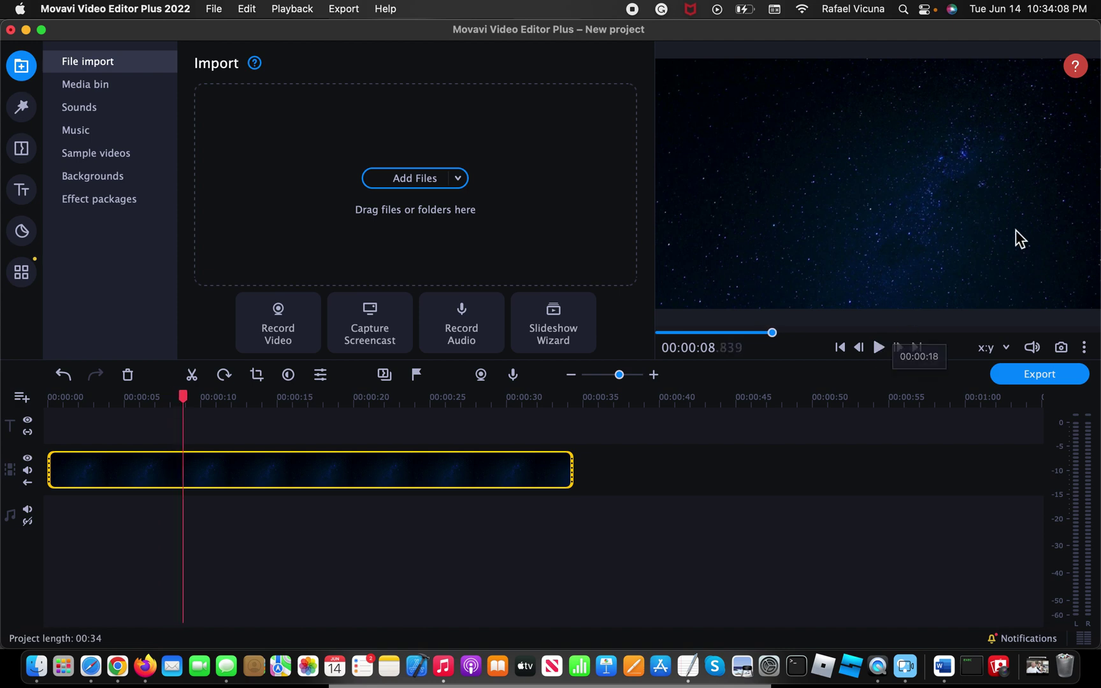
# Drag Fading text from the All titles onto the track above the star clip and open its settings
pyautogui.click(19, 191)
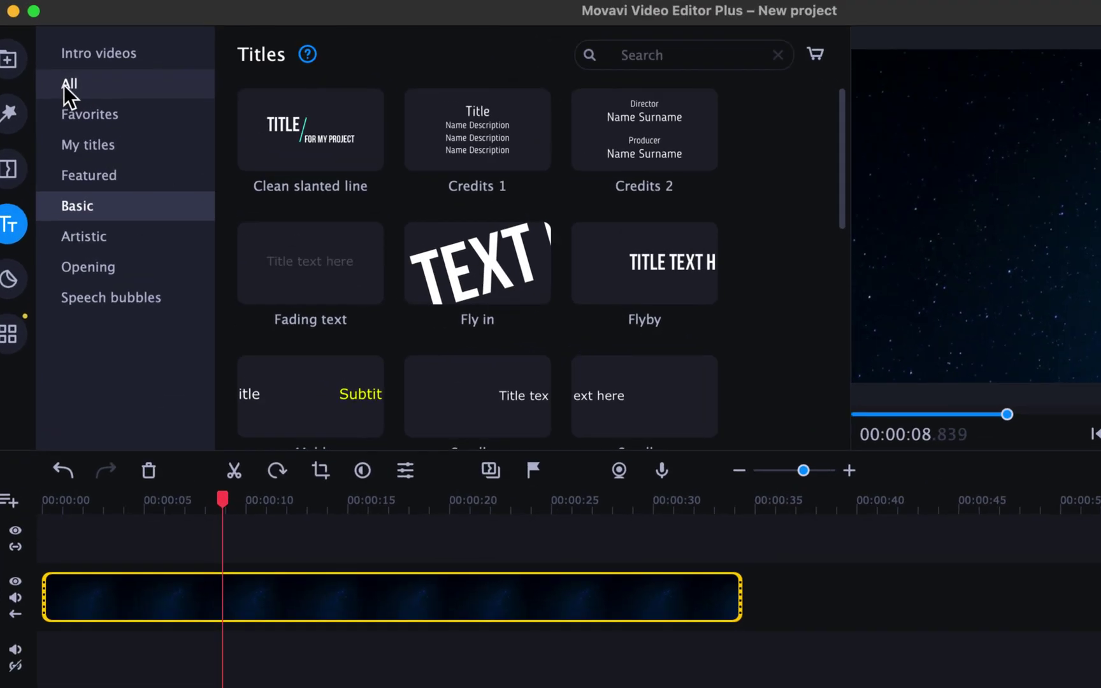
pyautogui.click(67, 85)
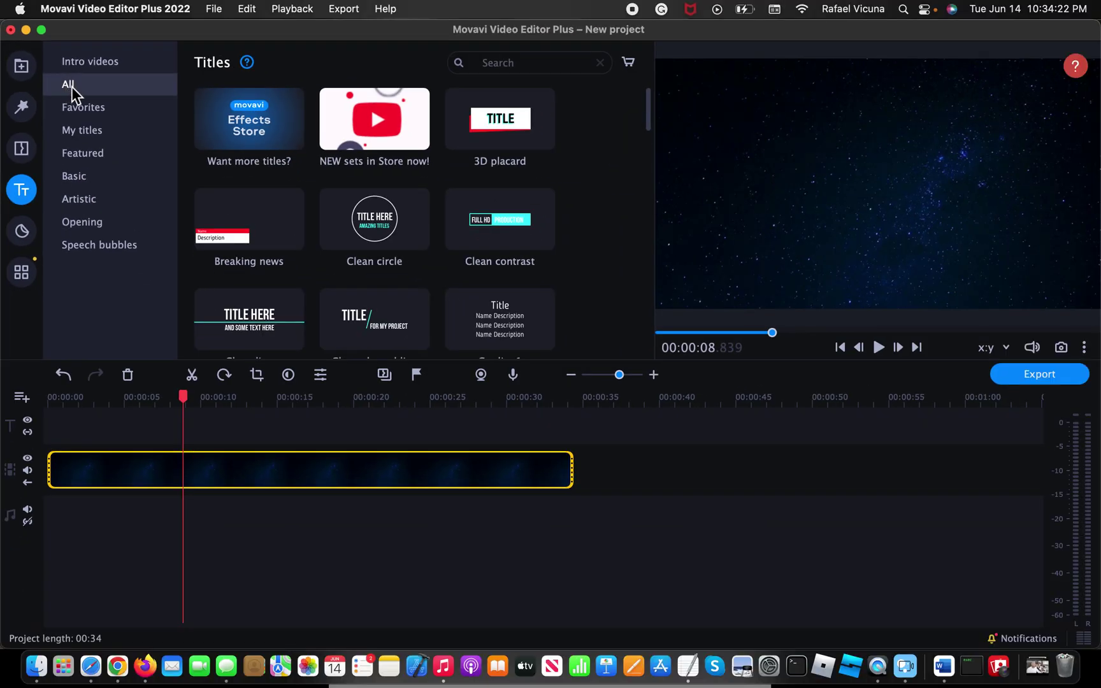
pyautogui.scroll(-5, 574, 185)
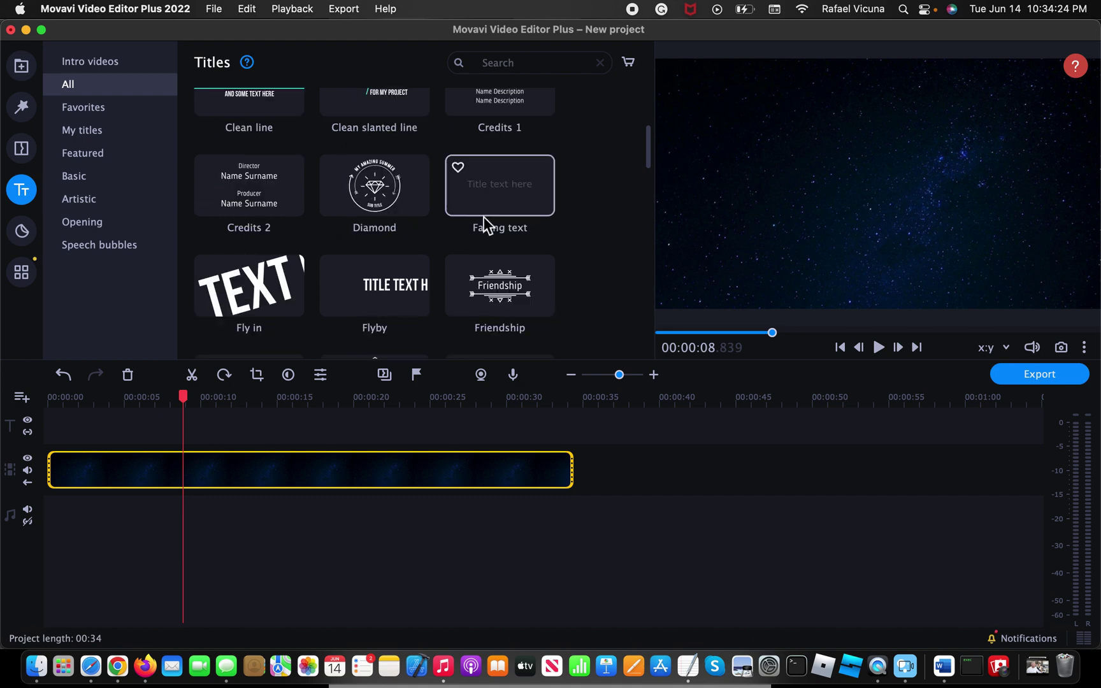
pyautogui.moveTo(522, 184); pyautogui.dragTo(239, 440)
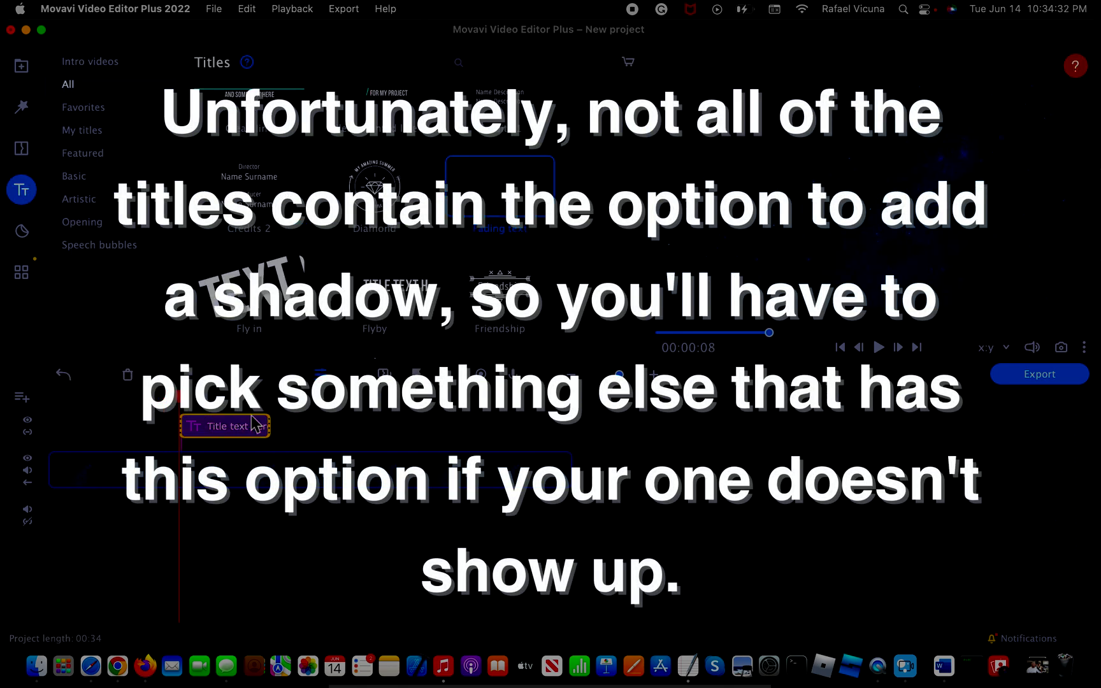
pyautogui.click(199, 399)
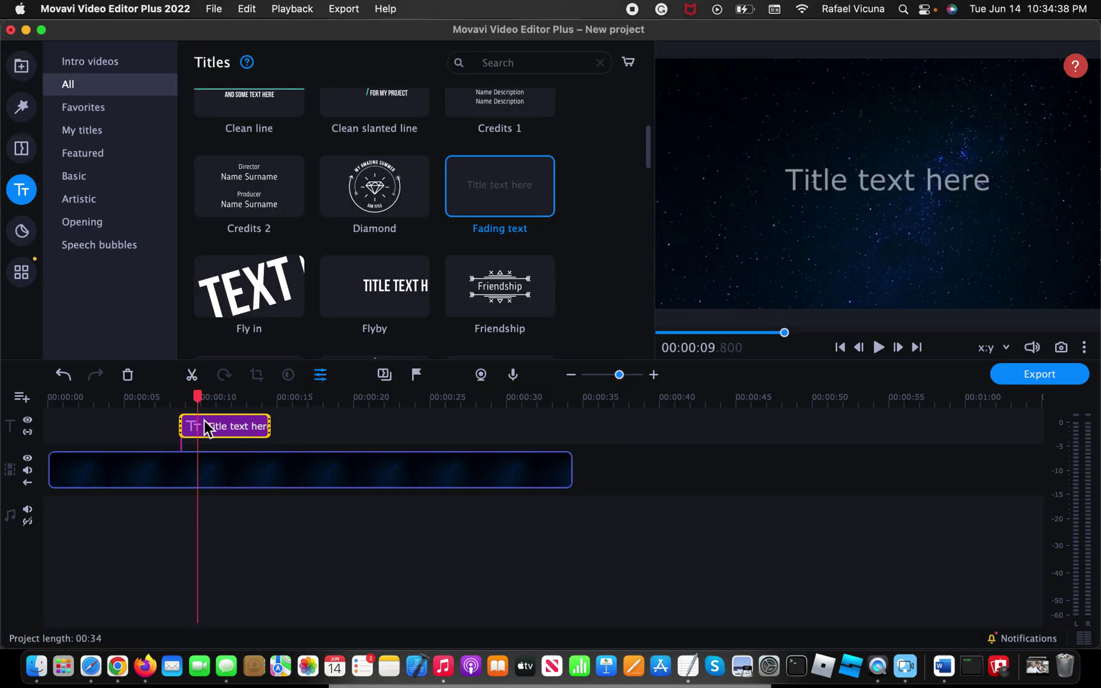
pyautogui.doubleClick(207, 429)
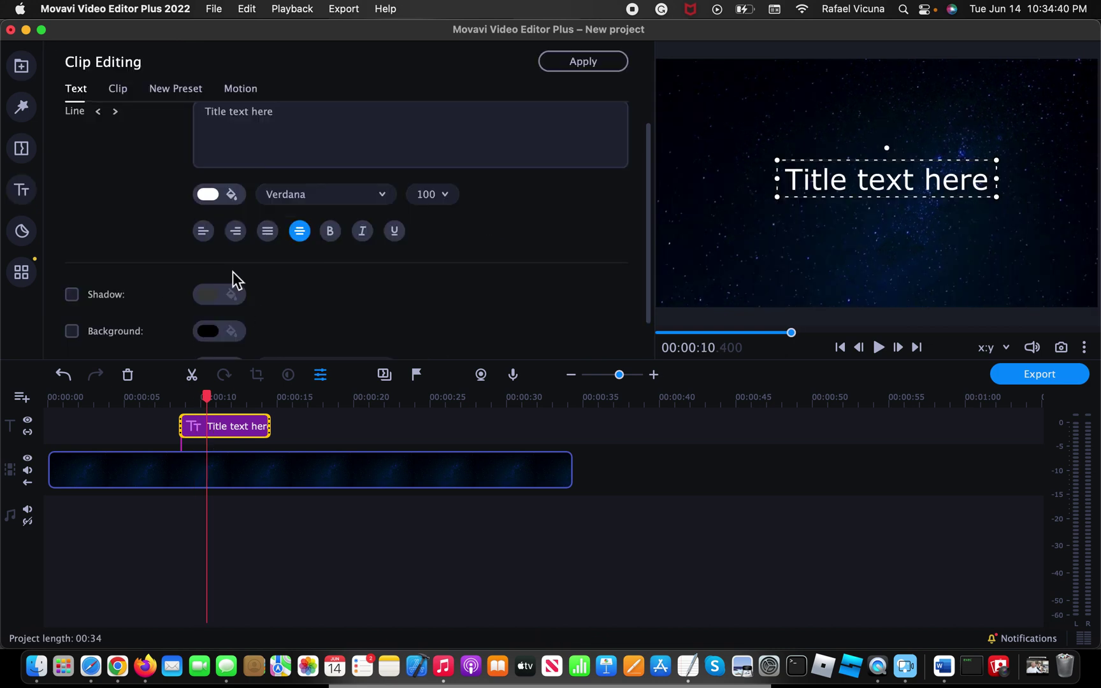
# Replace the 'Title text here' placeholder line with 'Example Text'
pyautogui.scroll(-2, 210, 307)
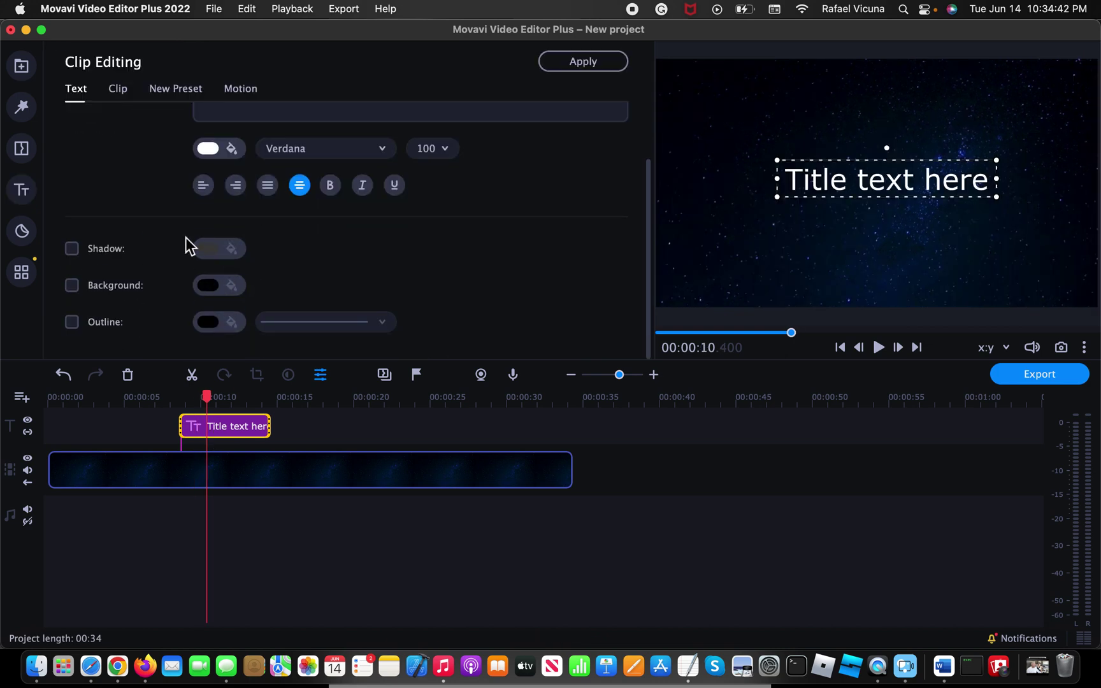
pyautogui.scroll(3, 179, 261)
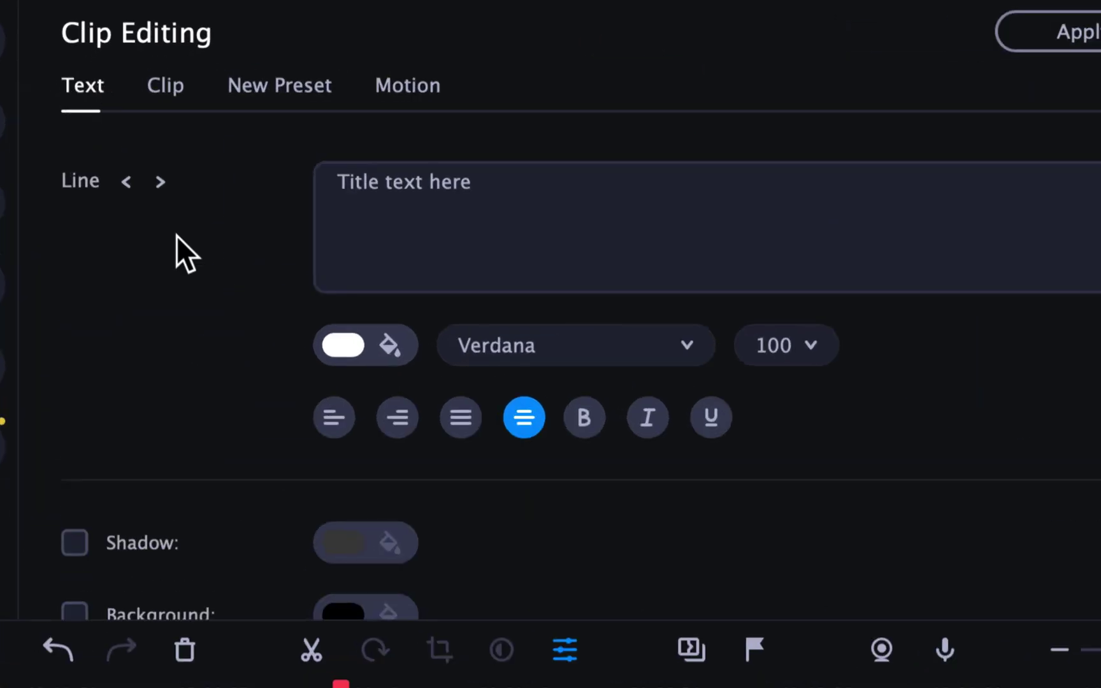
pyautogui.scroll(-3, 123, 162)
pyautogui.scroll(-3, 177, 235)
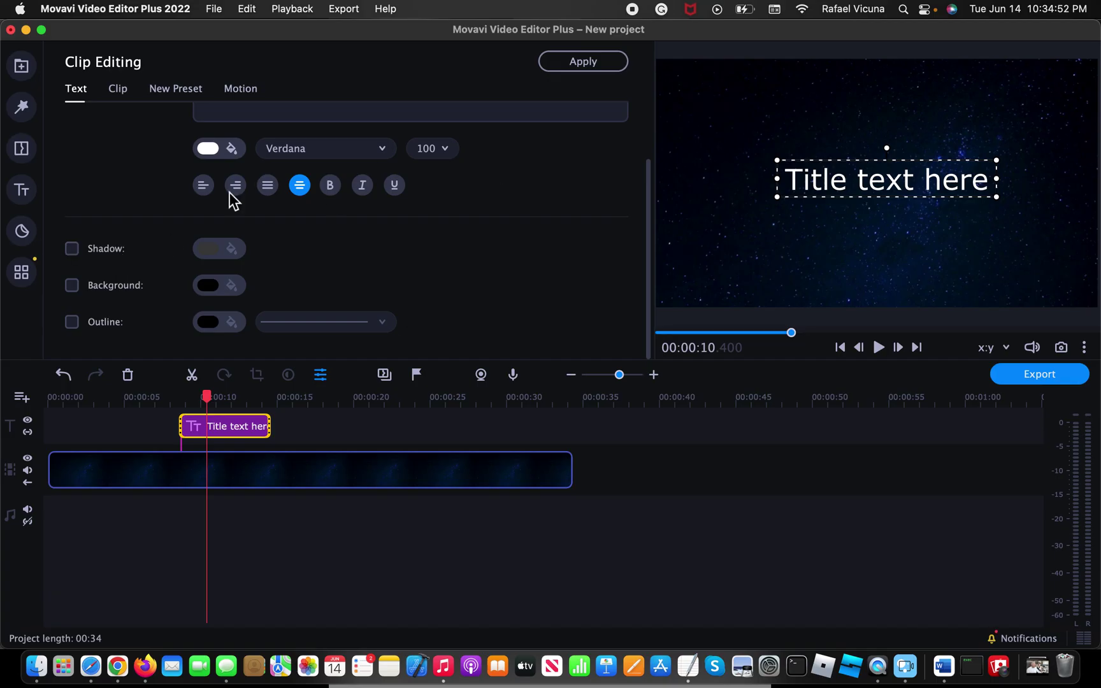
pyautogui.scroll(3, 195, 269)
pyautogui.click(319, 143)
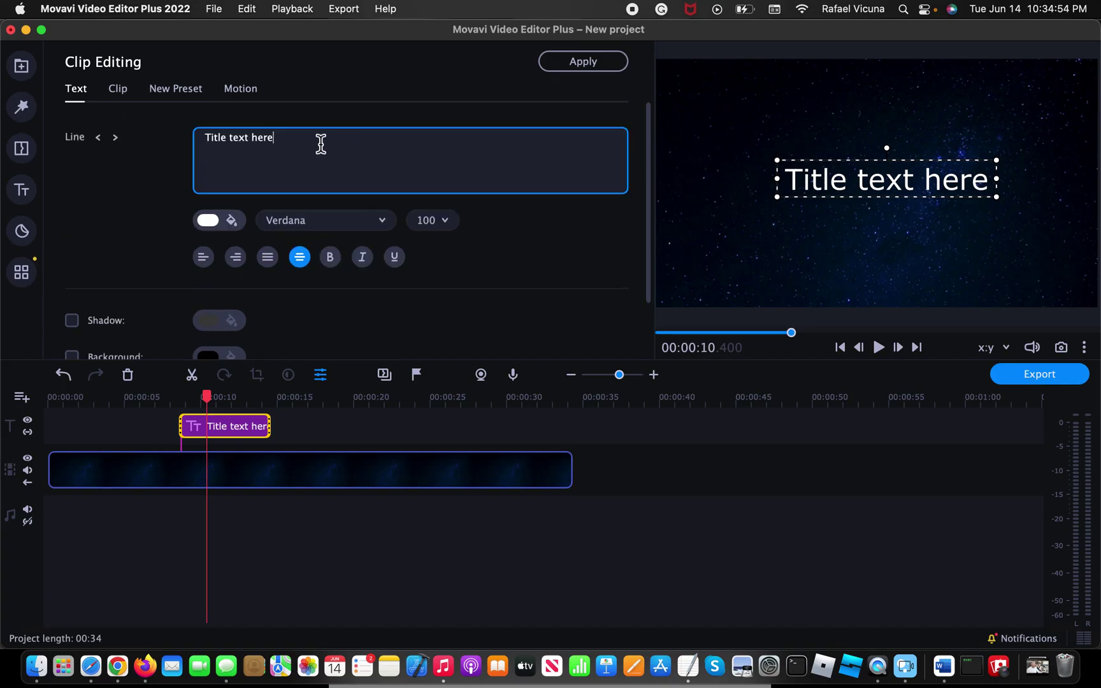
pyautogui.tripleClick(267, 138)
pyautogui.write('Example Text')
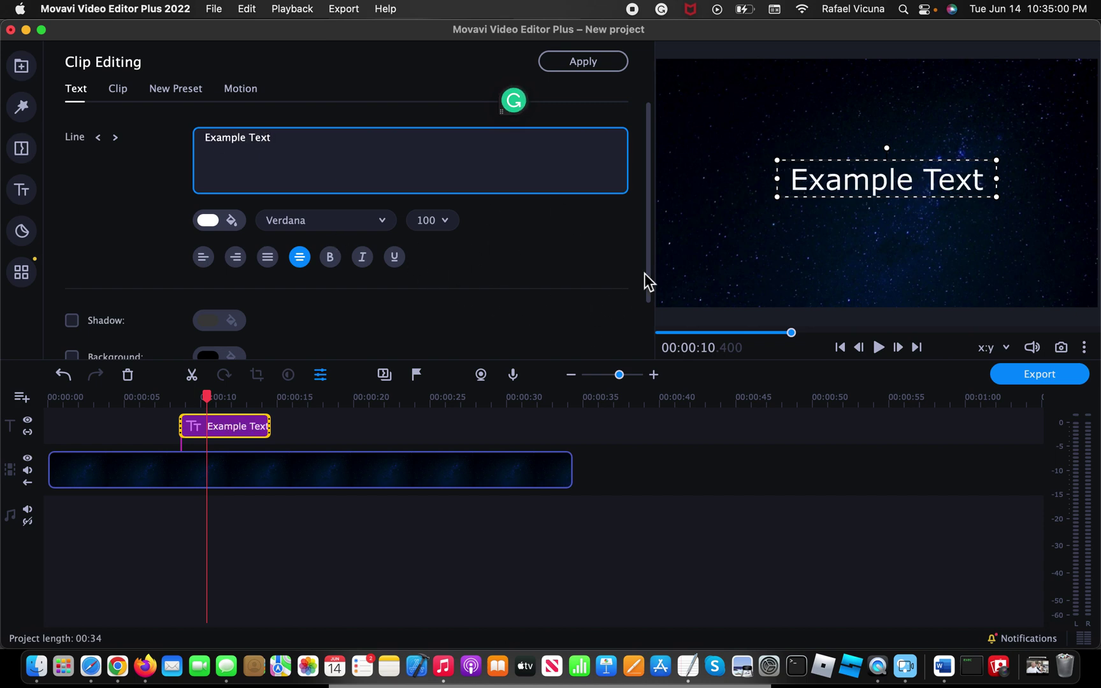
pyautogui.click(326, 224)
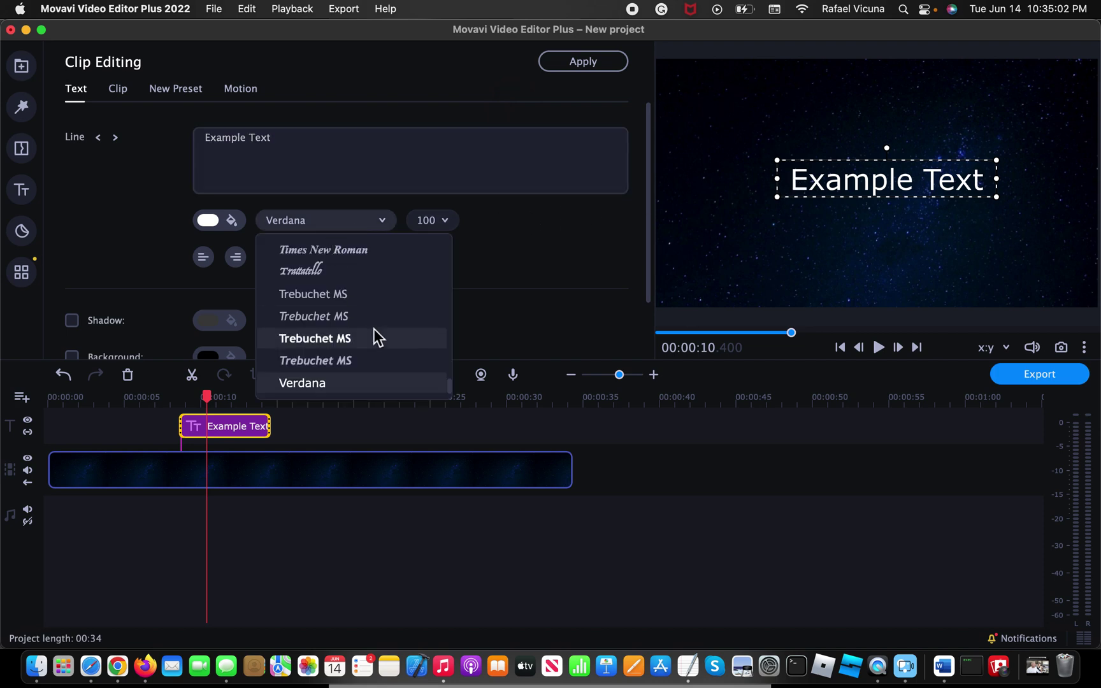
# Switch the title font to bold STIXIntegralsUp and deselect the title to check it
pyautogui.scroll(10, 335, 326)
pyautogui.scroll(10, 333, 327)
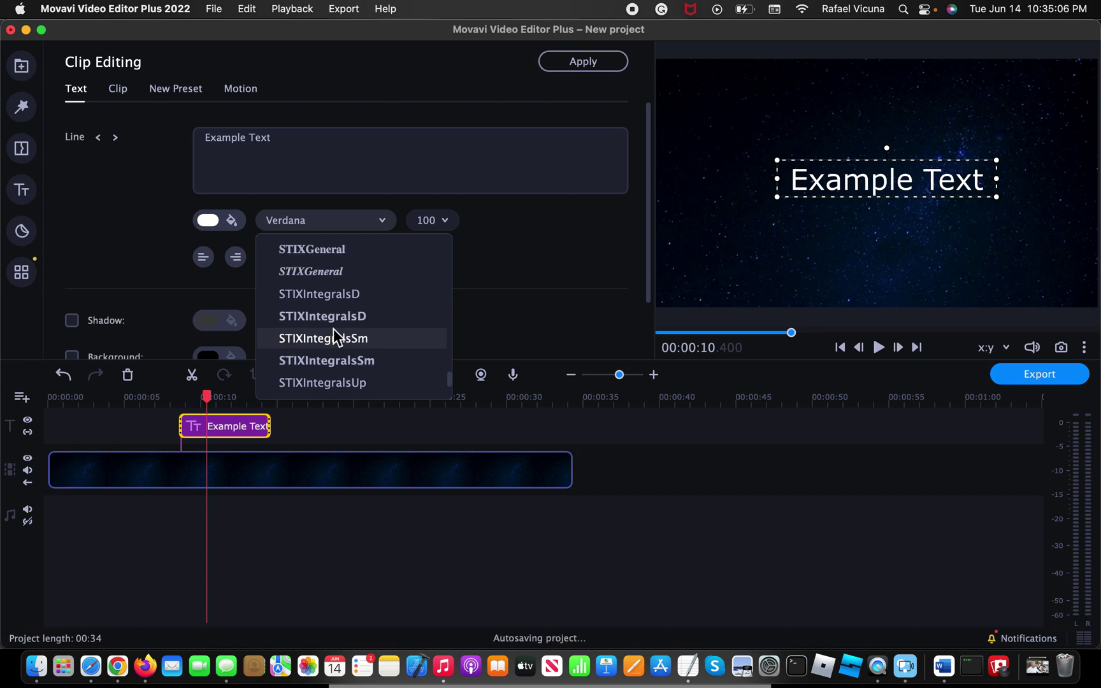
pyautogui.scroll(2, 335, 337)
pyautogui.scroll(-5, 335, 336)
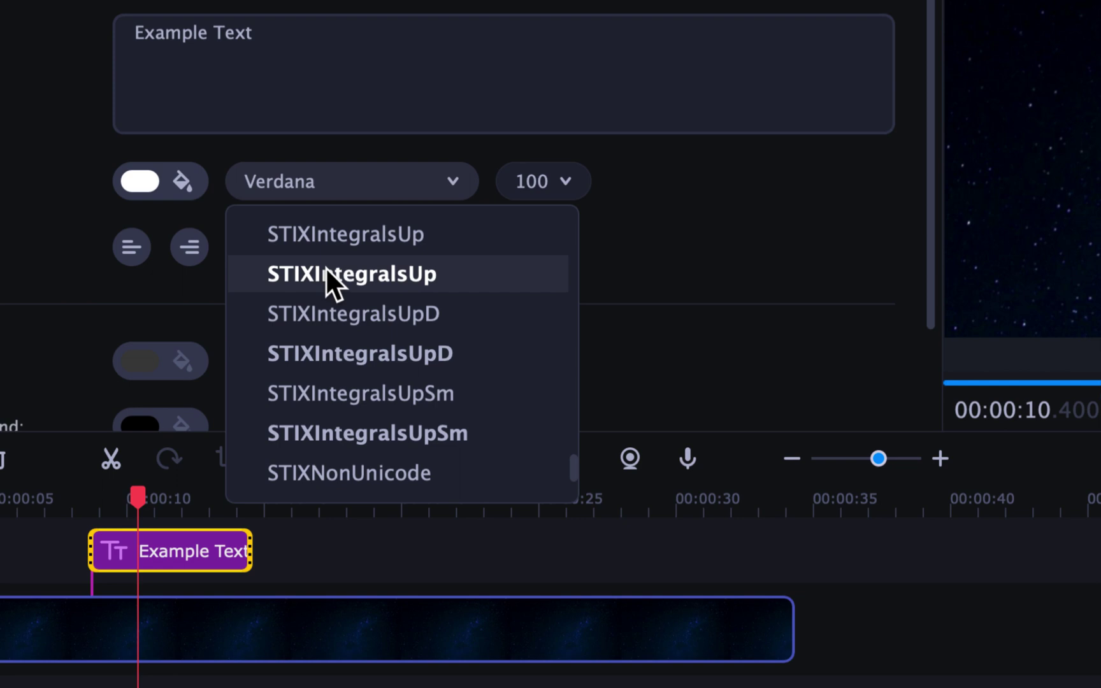
pyautogui.click(326, 270)
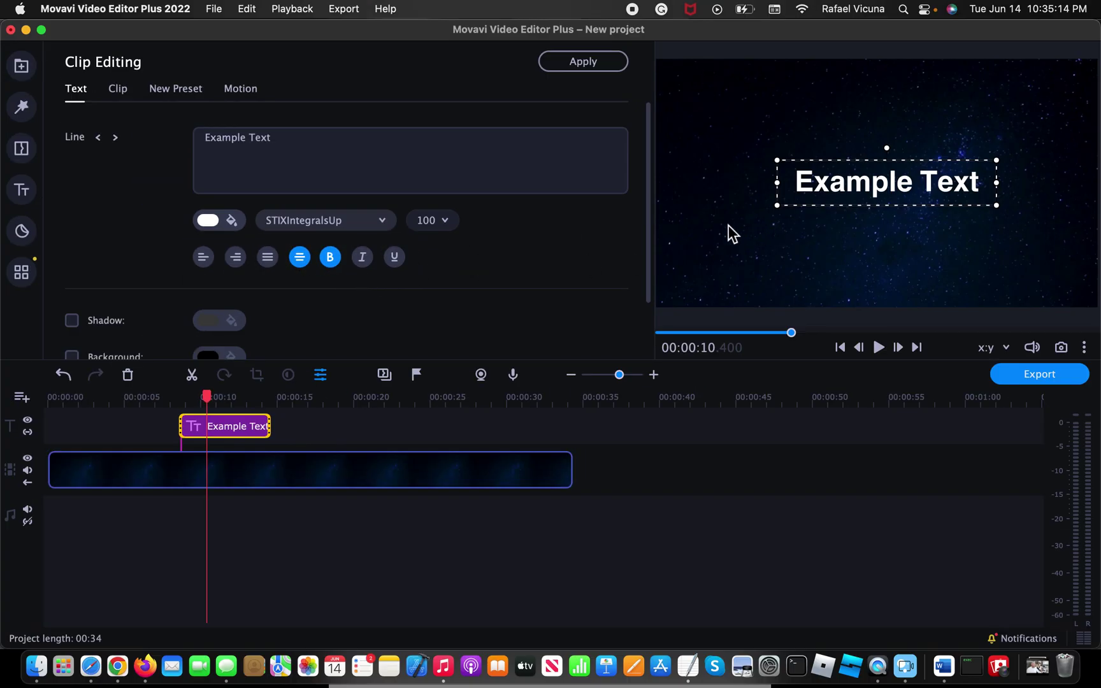
pyautogui.click(730, 233)
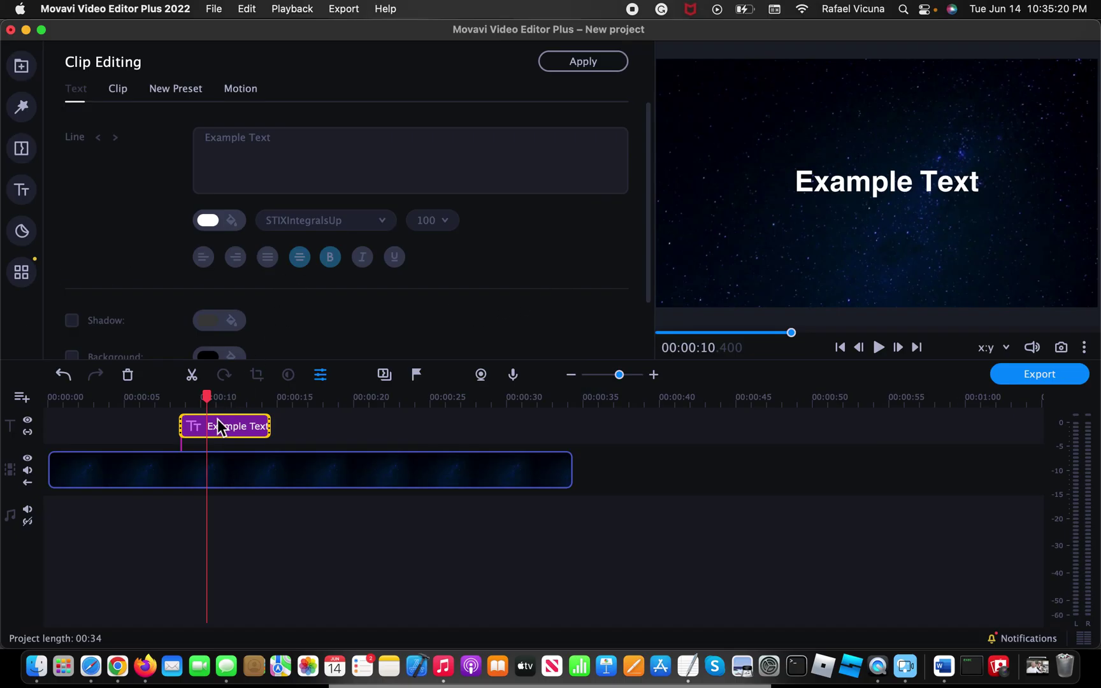
# Turn on the title's shadow and set its colour to medium gray #6a6a6a
pyautogui.click(865, 168)
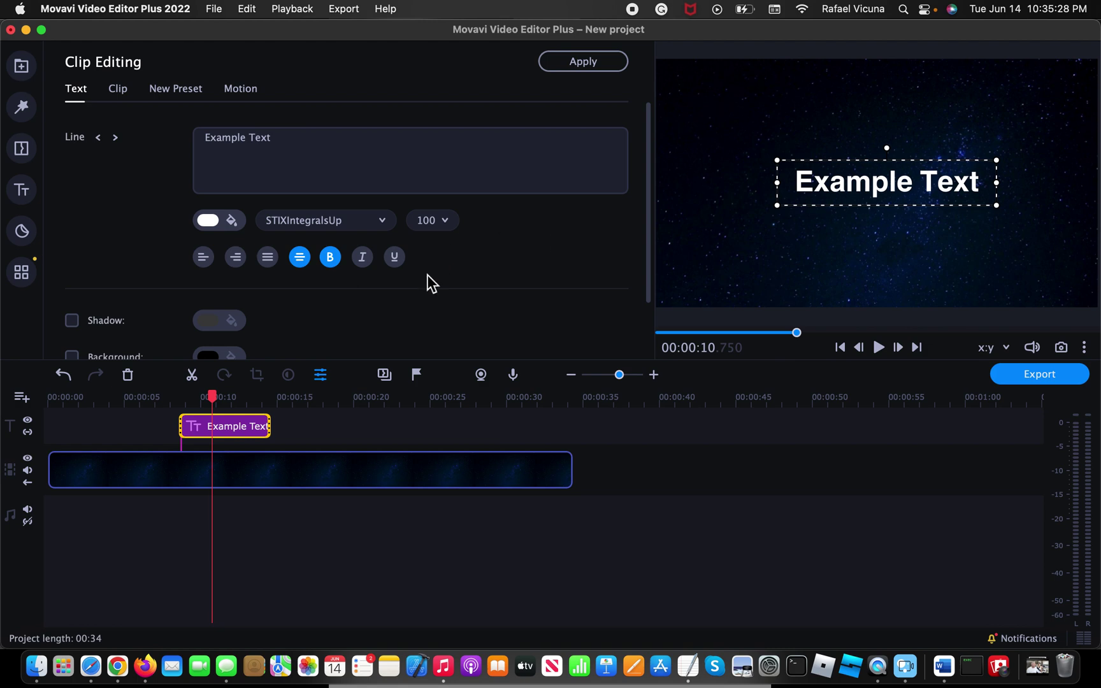
pyautogui.scroll(-3, 432, 283)
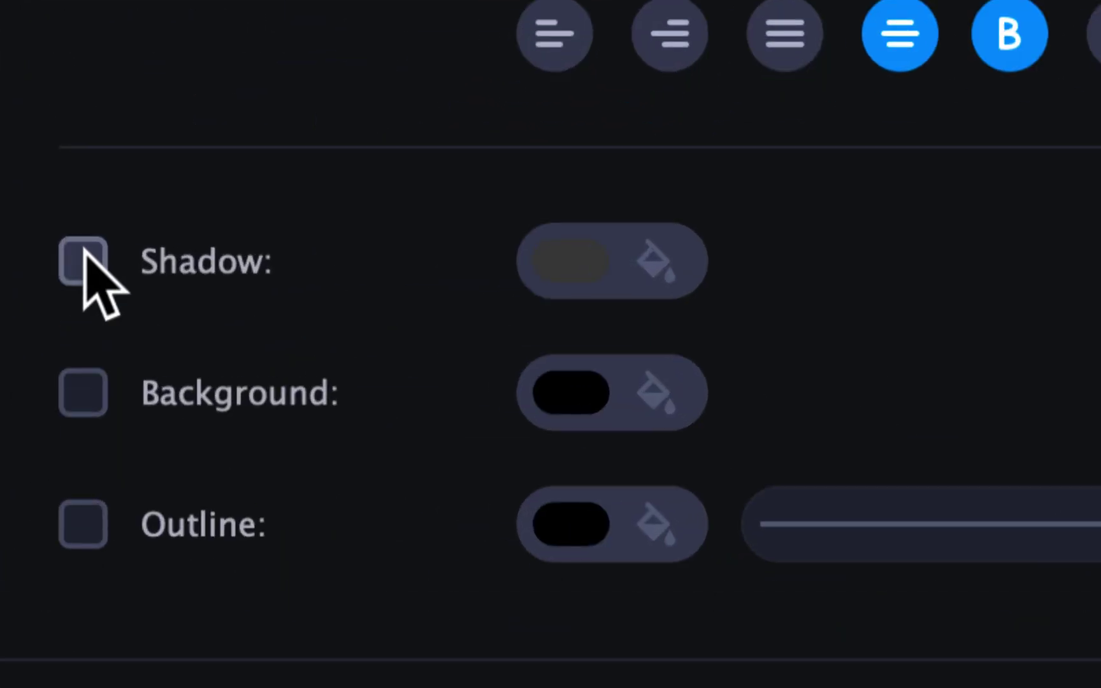
pyautogui.click(83, 259)
pyautogui.click(568, 267)
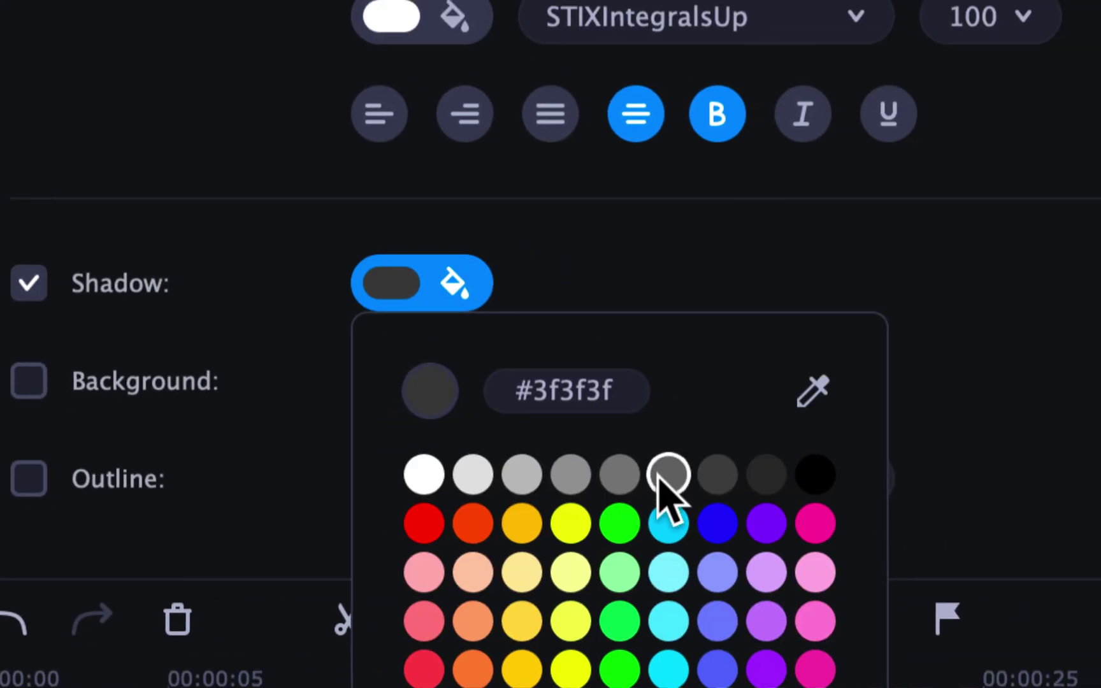
pyautogui.click(663, 479)
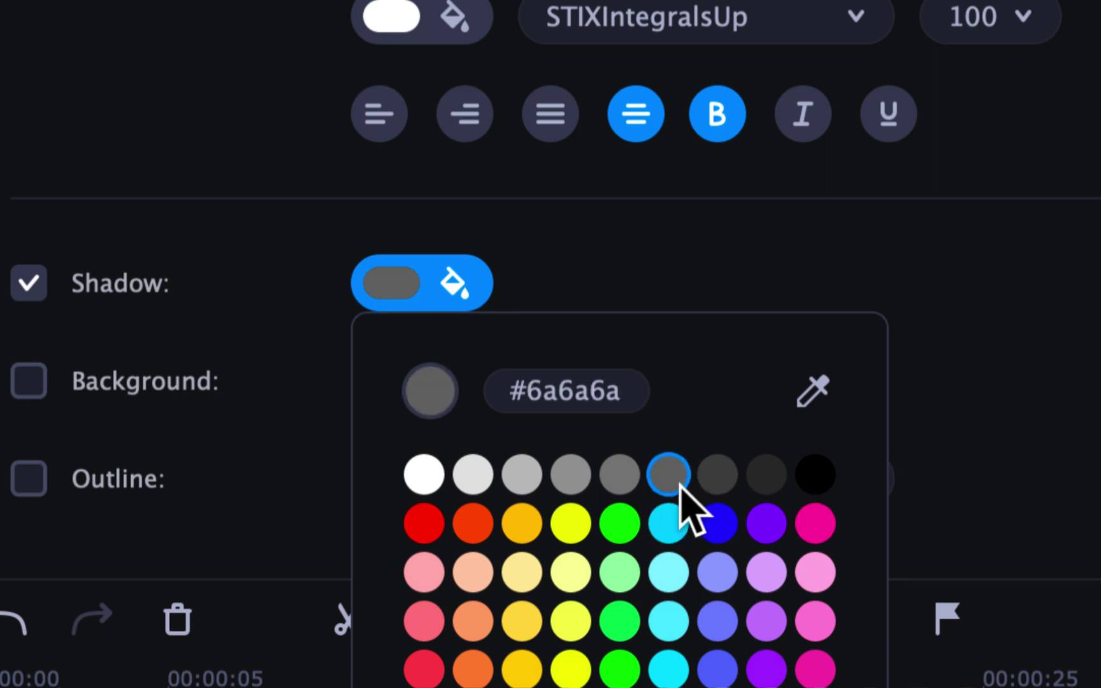
pyautogui.click(659, 253)
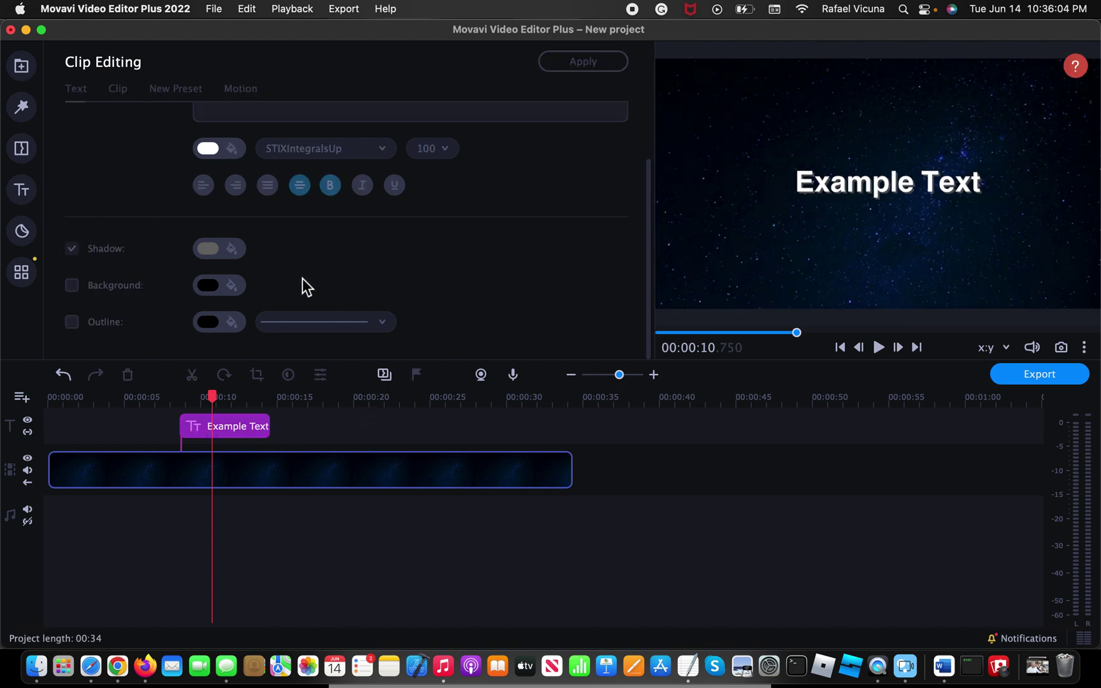
# Show the Titles library and scroll through the available presets
pyautogui.click(21, 190)
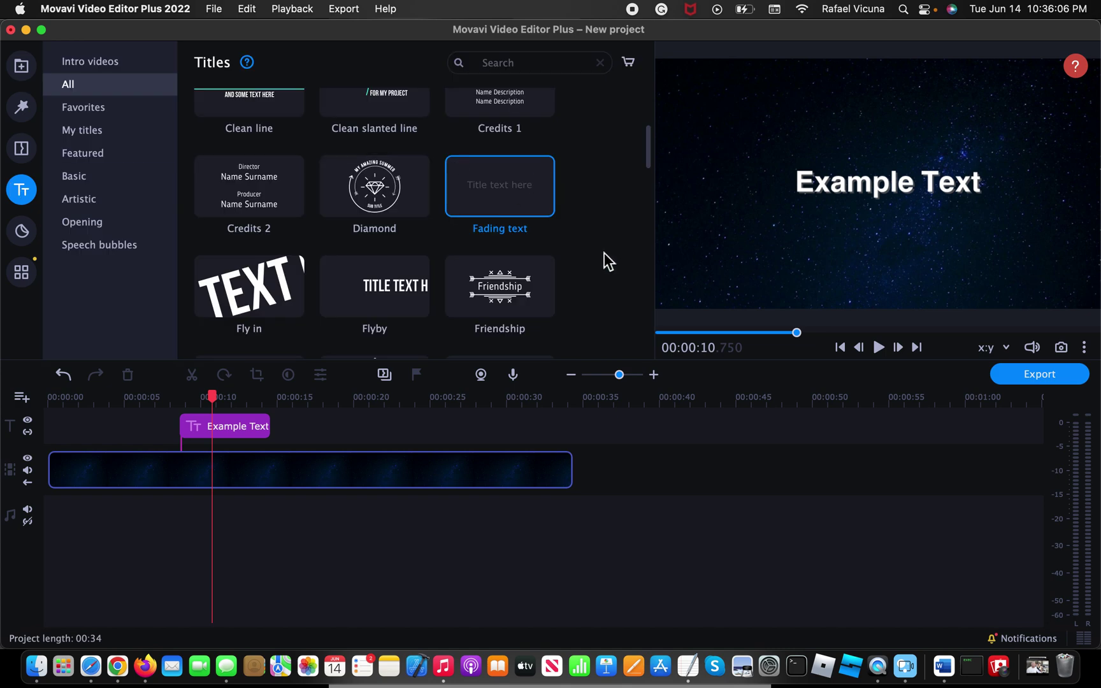
pyautogui.scroll(3, 586, 226)
pyautogui.scroll(-2, 582, 225)
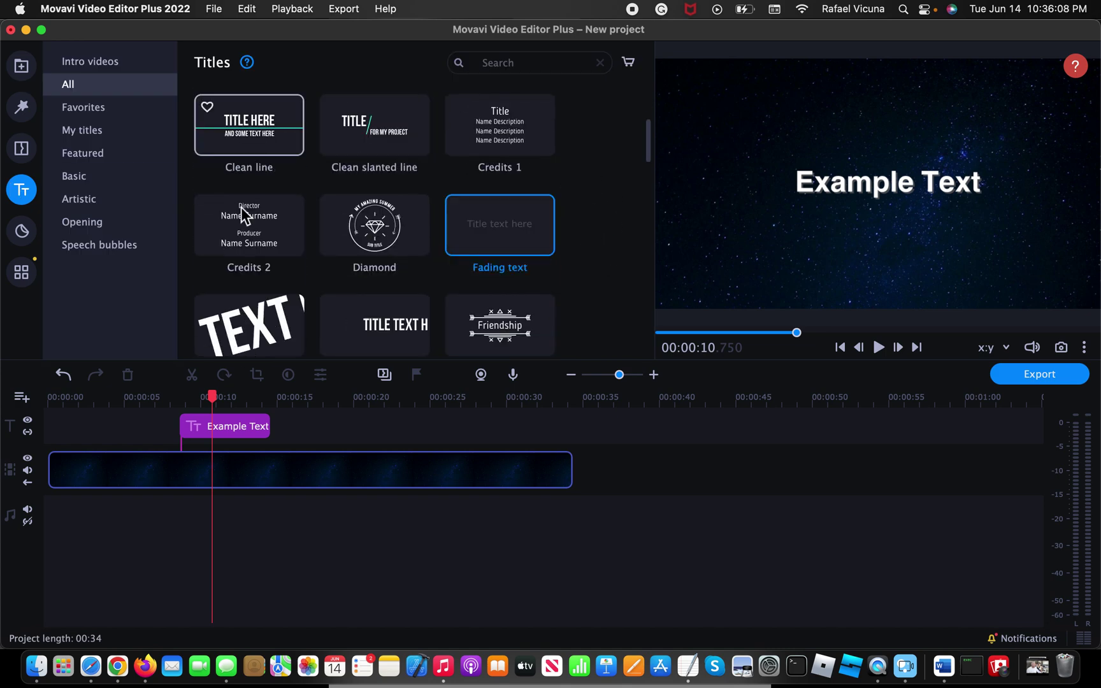
pyautogui.scroll(-3, 373, 209)
pyautogui.scroll(3, 471, 211)
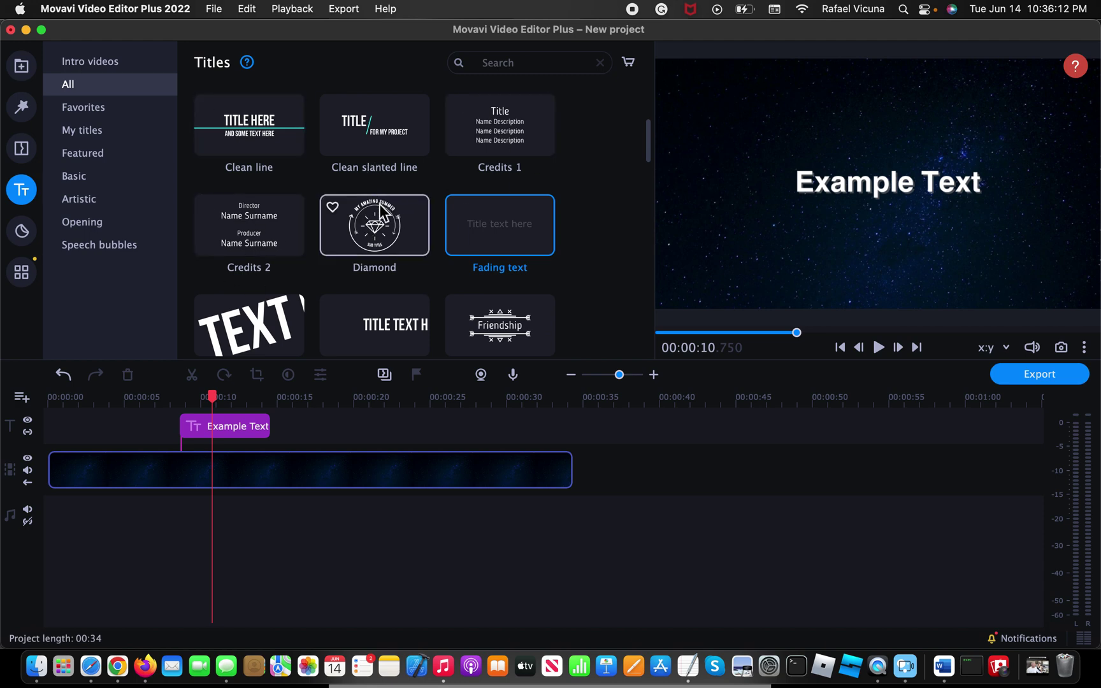
# Reopen the Example Text clip's settings, then browse the title presets again
pyautogui.click(221, 415)
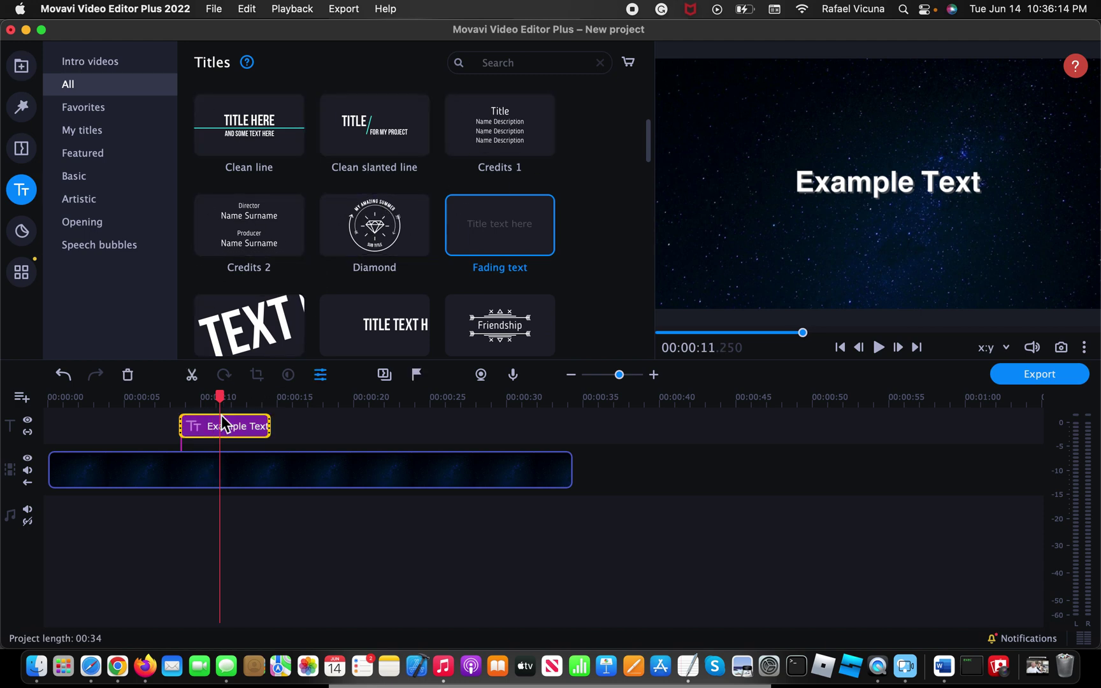
pyautogui.doubleClick(221, 415)
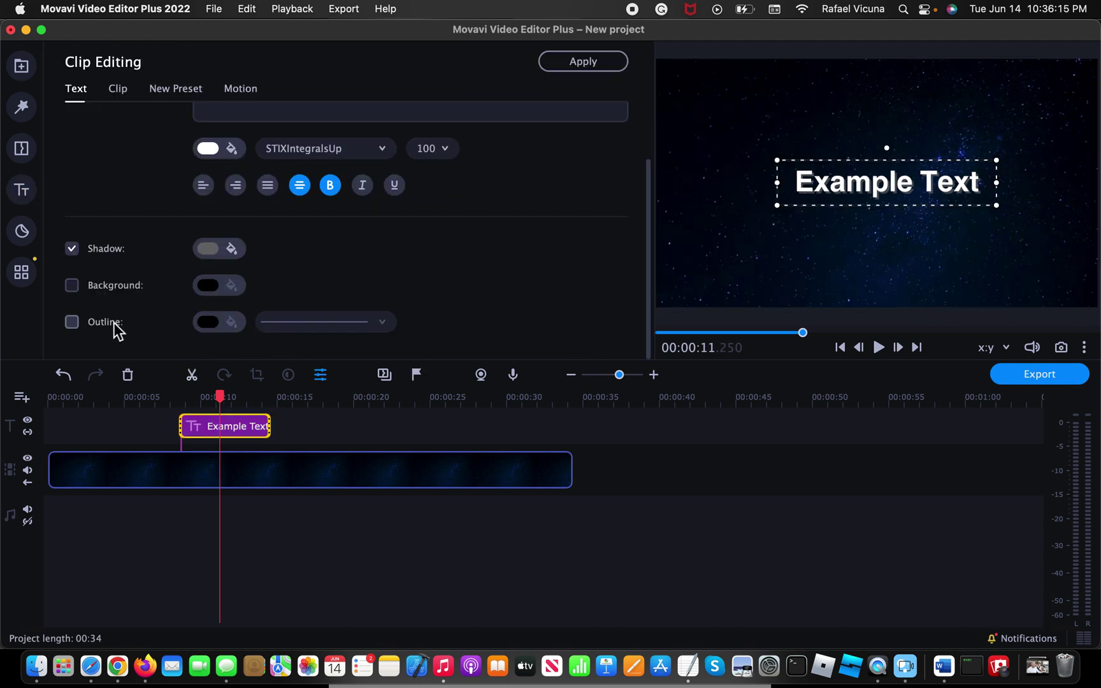
pyautogui.click(21, 190)
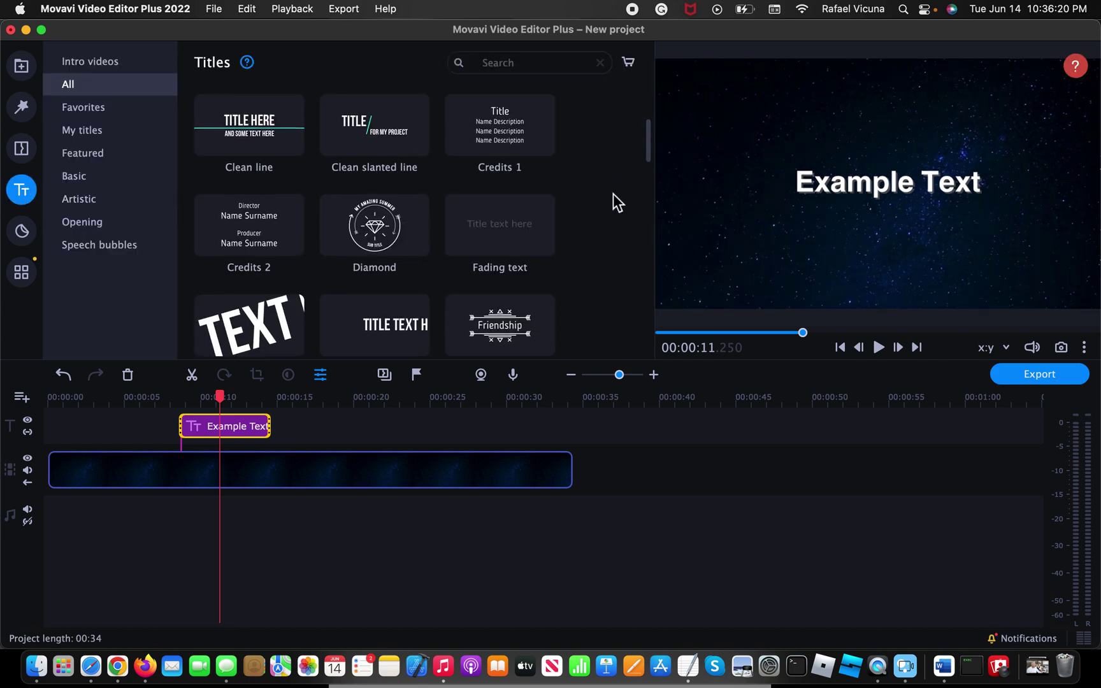
pyautogui.scroll(-10, 494, 237)
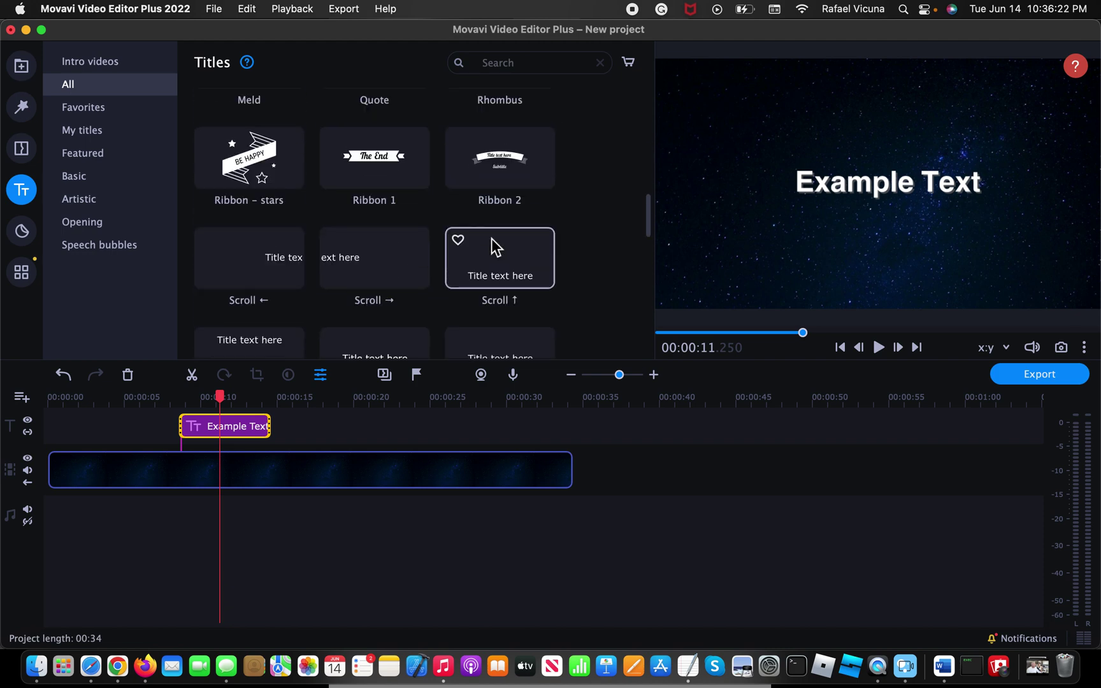
pyautogui.scroll(-3, 491, 239)
pyautogui.scroll(3, 505, 206)
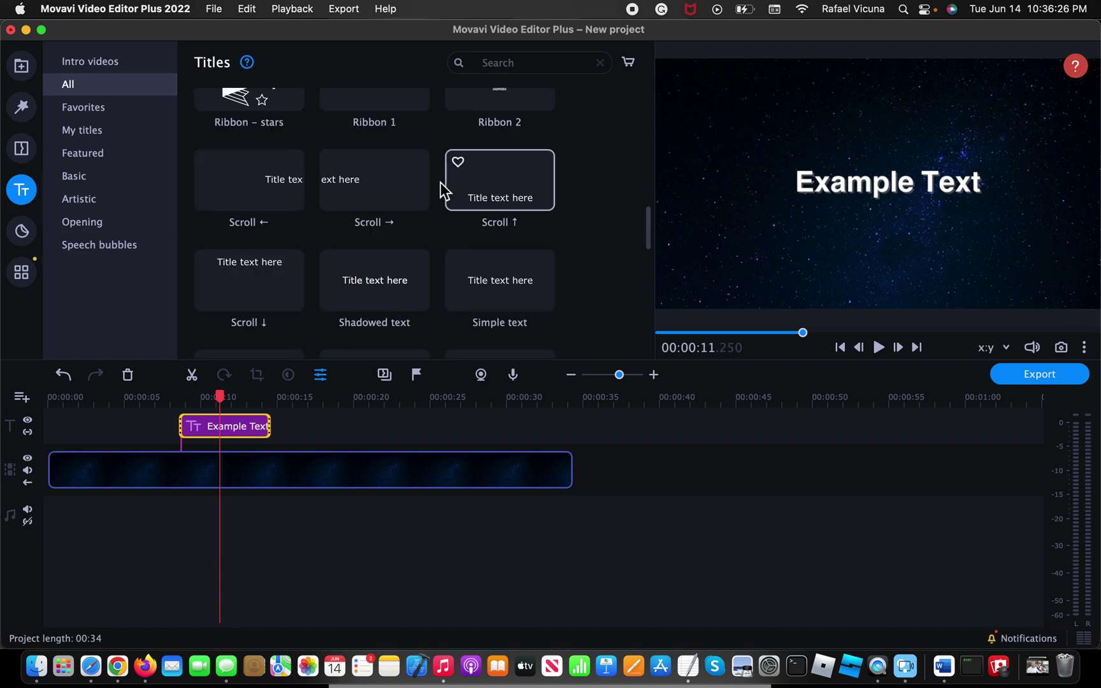
pyautogui.scroll(8, 491, 278)
pyautogui.scroll(6, 290, 283)
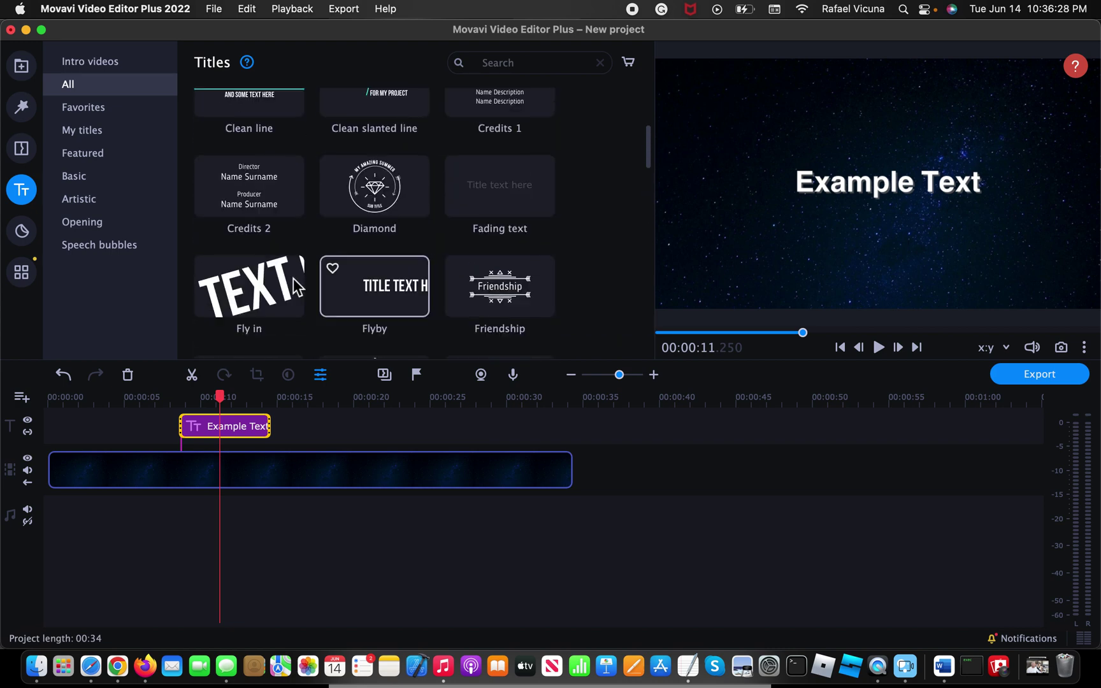
# Place a Clean line title on the title track above the stars
pyautogui.moveTo(289, 294); pyautogui.dragTo(318, 425)
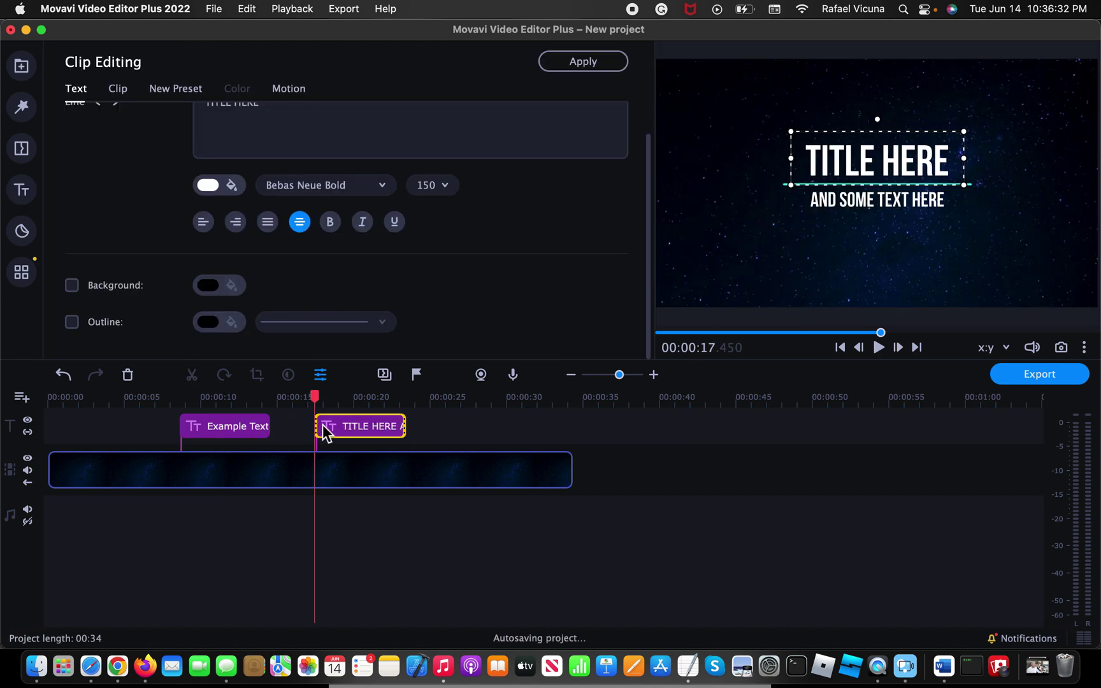
pyautogui.click(330, 424)
pyautogui.scroll(2, 344, 265)
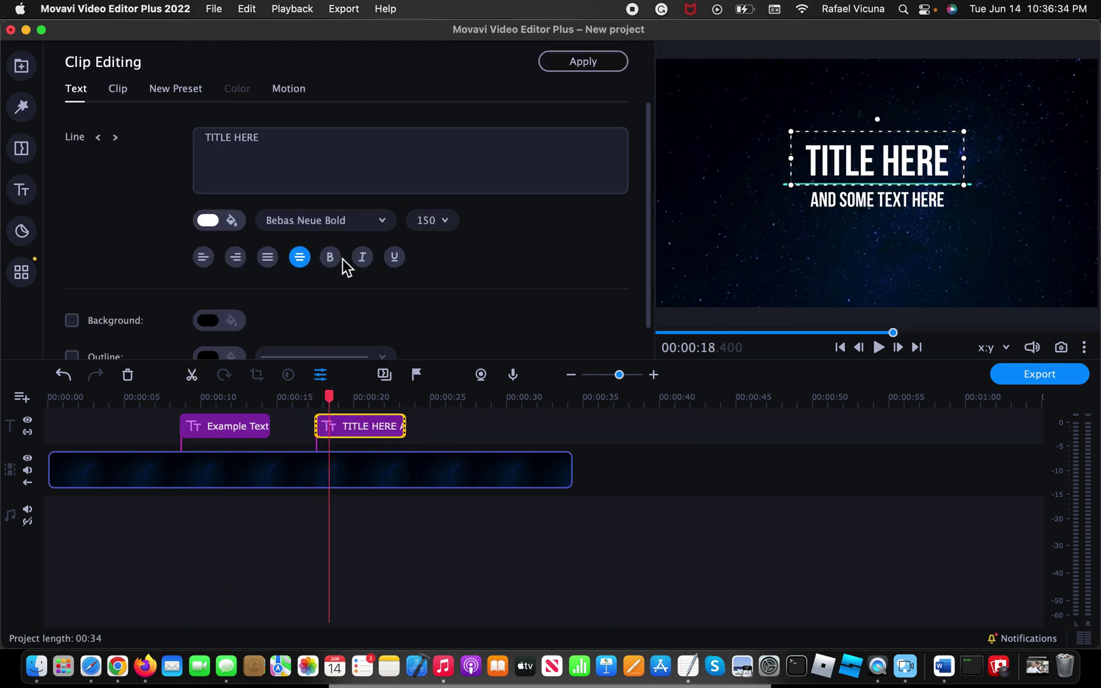
pyautogui.scroll(-2, 216, 191)
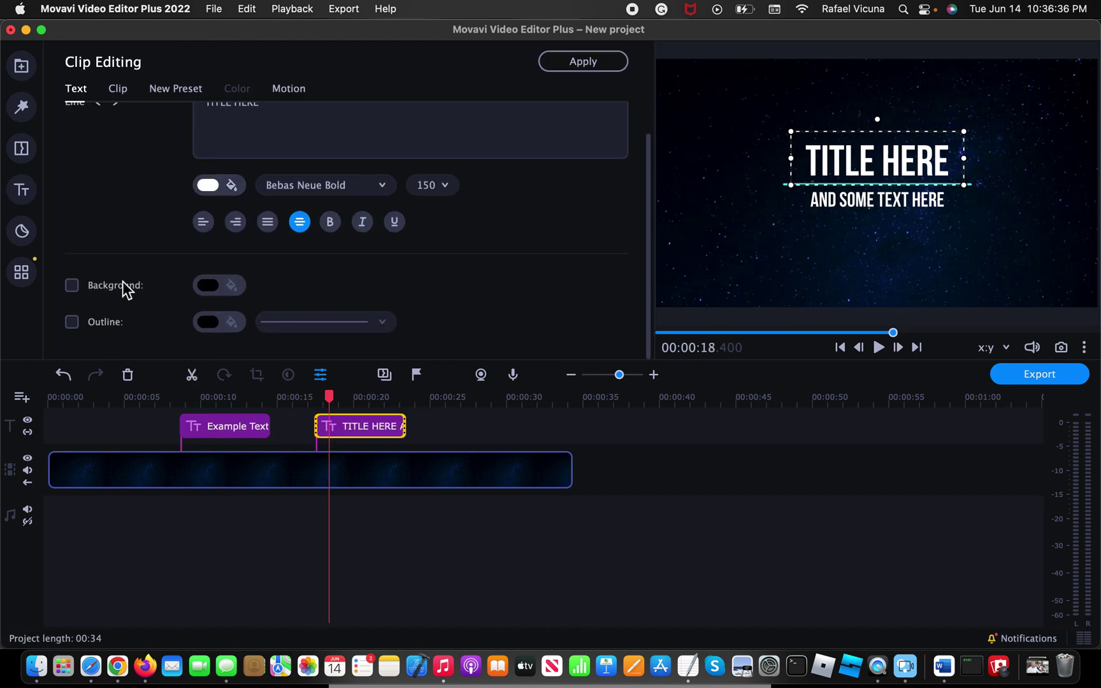
pyautogui.scroll(2, 124, 312)
# Inspect the Clip, New Preset and Motion tabs, then return to the text settings
pyautogui.click(130, 91)
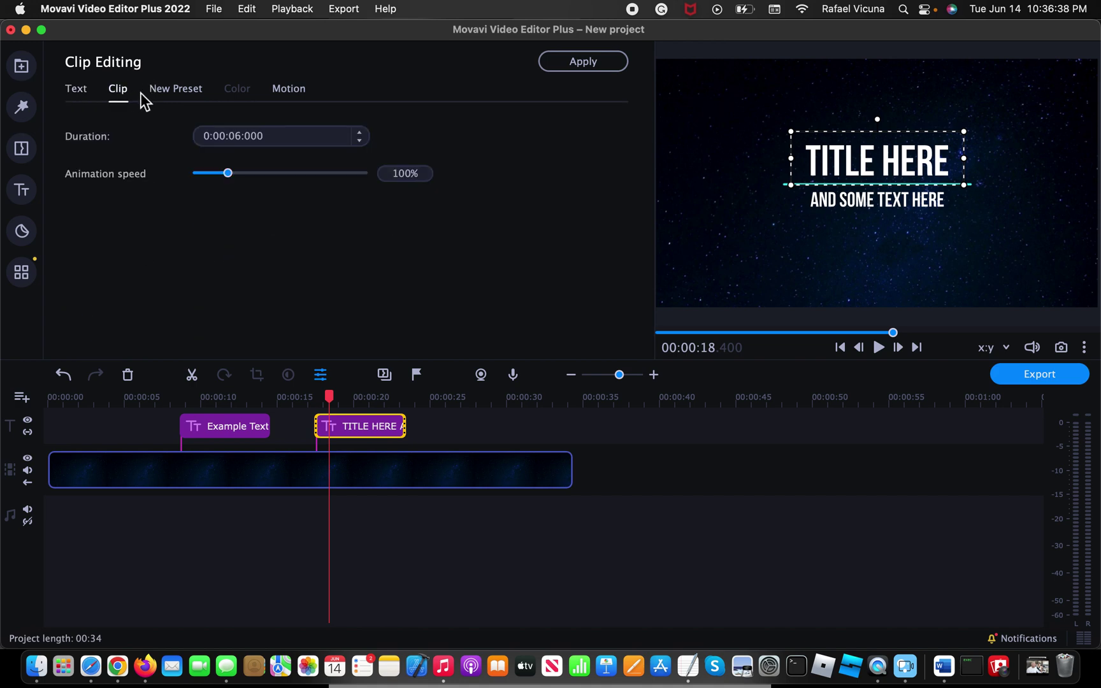
pyautogui.click(182, 95)
pyautogui.click(288, 92)
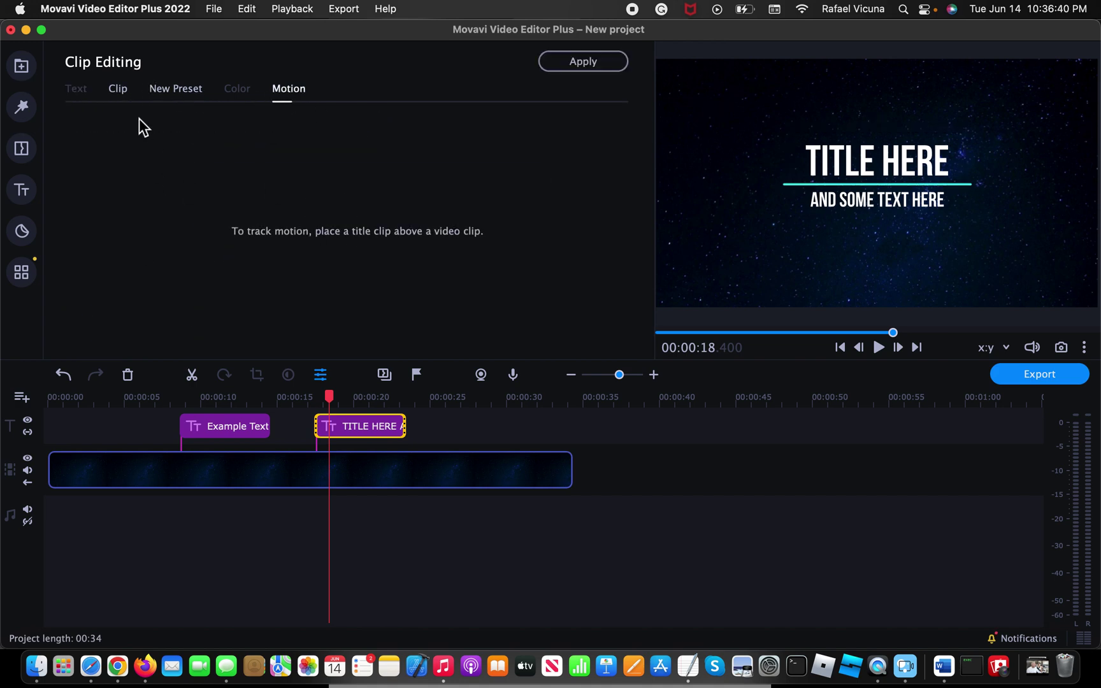
pyautogui.click(117, 96)
pyautogui.click(94, 89)
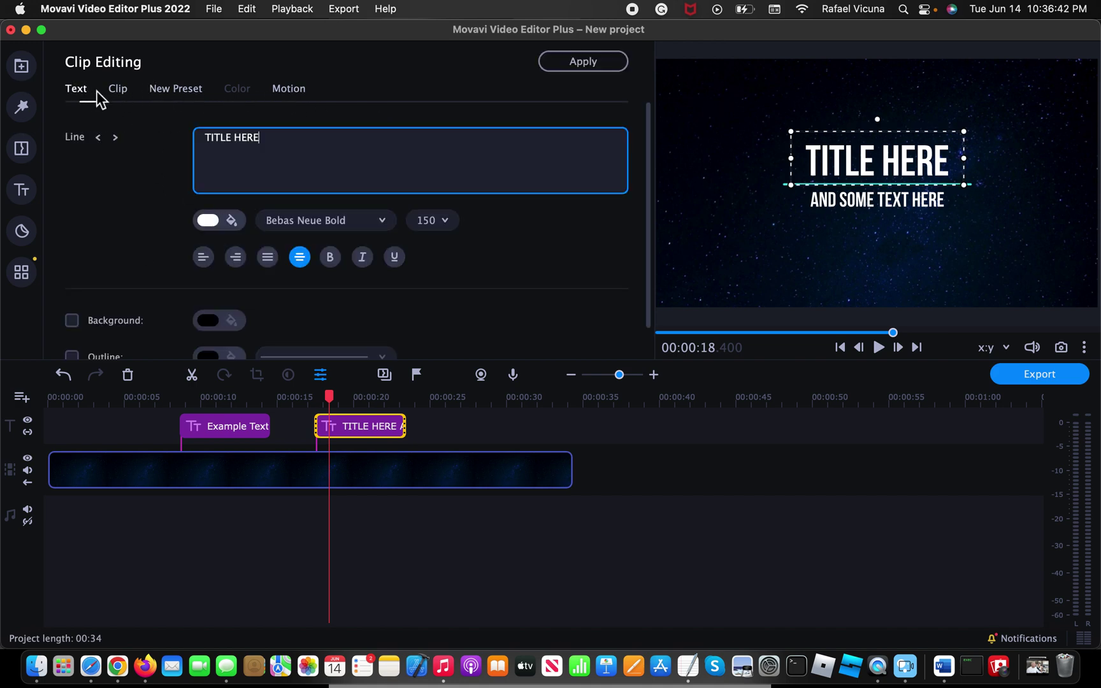
# Delete the TITLE HERE (Clean line) clip from the timeline
pyautogui.click(332, 425)
pyautogui.press('Delete')
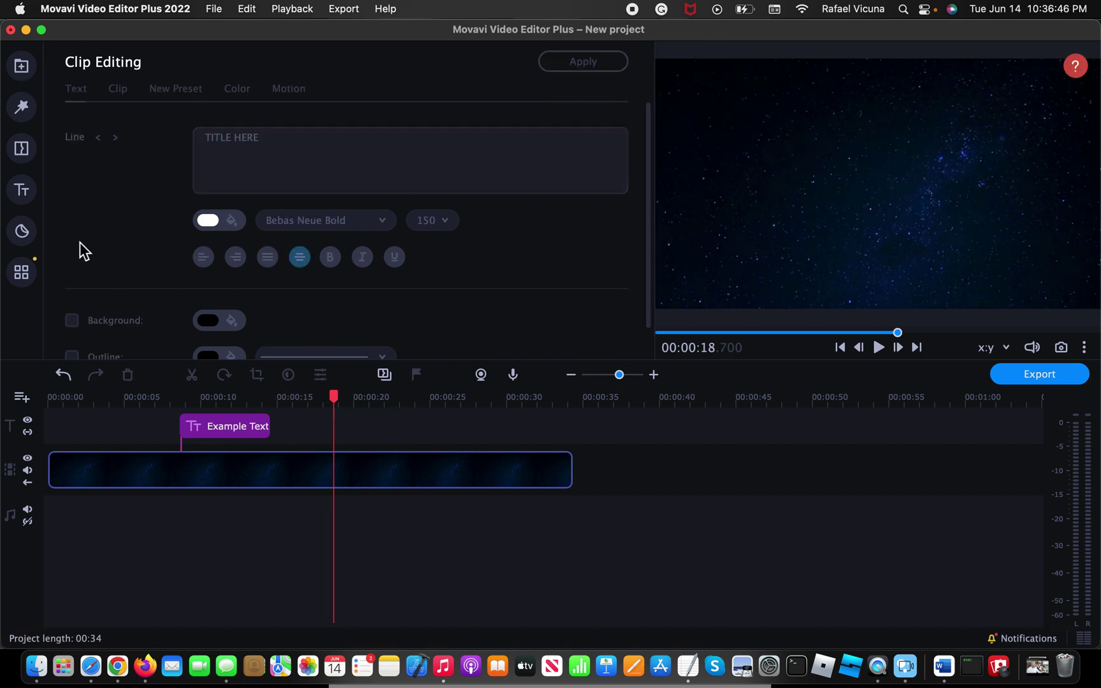
pyautogui.click(21, 189)
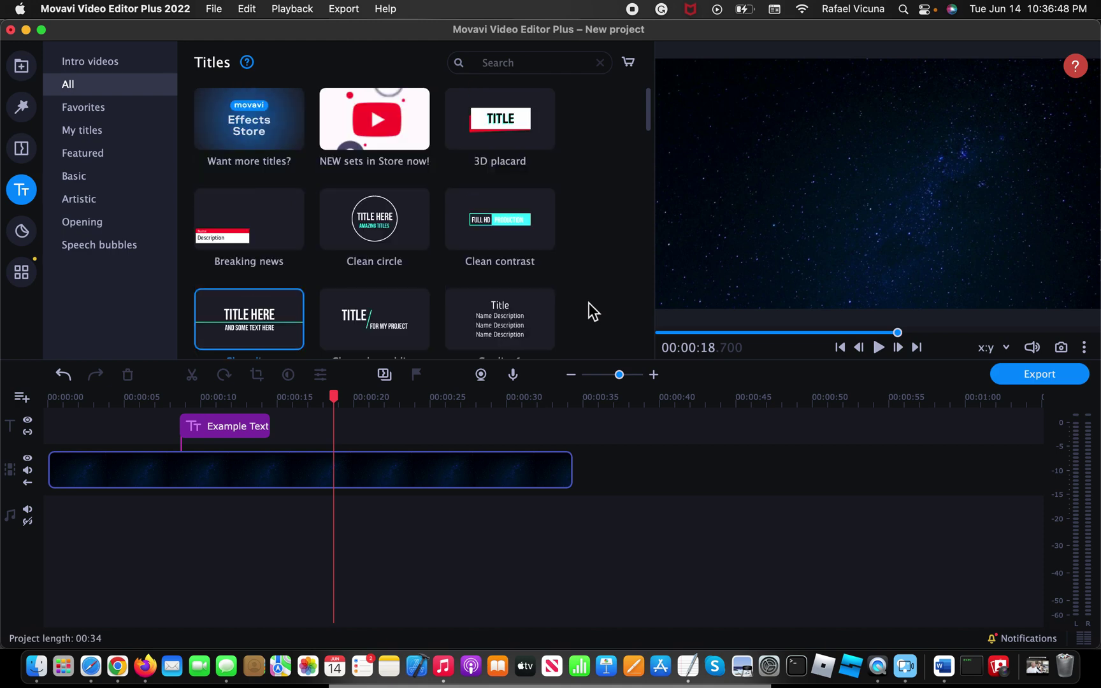
# Move the playhead to about 13 s to preview Example Text over the stars
pyautogui.scroll(-5, 588, 303)
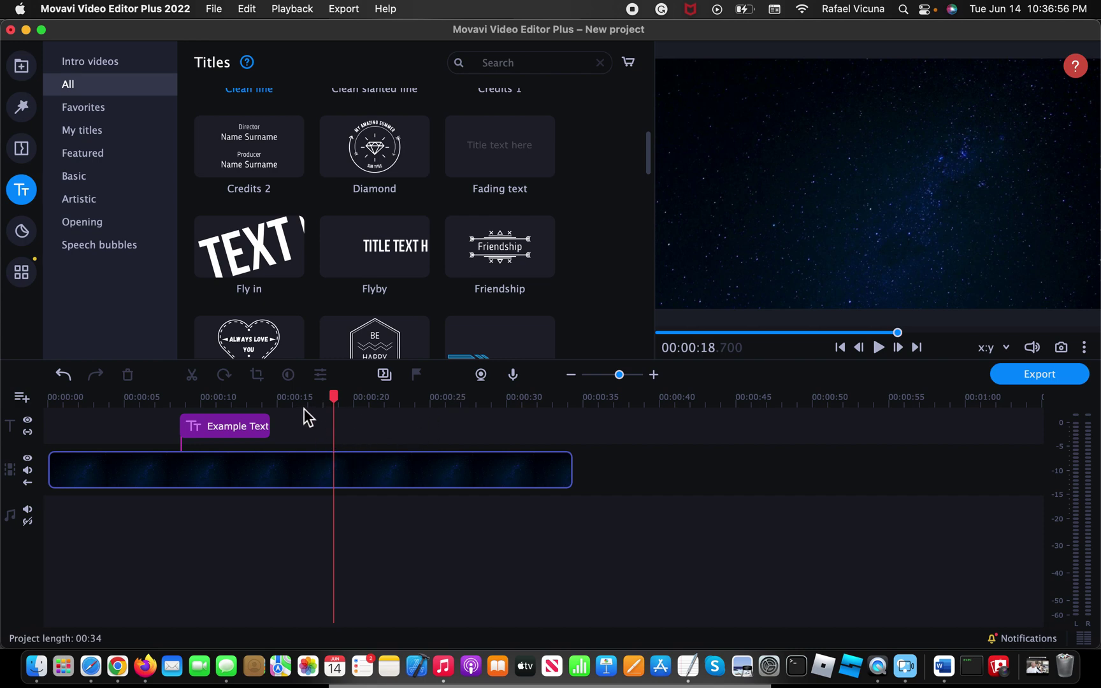
pyautogui.click(253, 401)
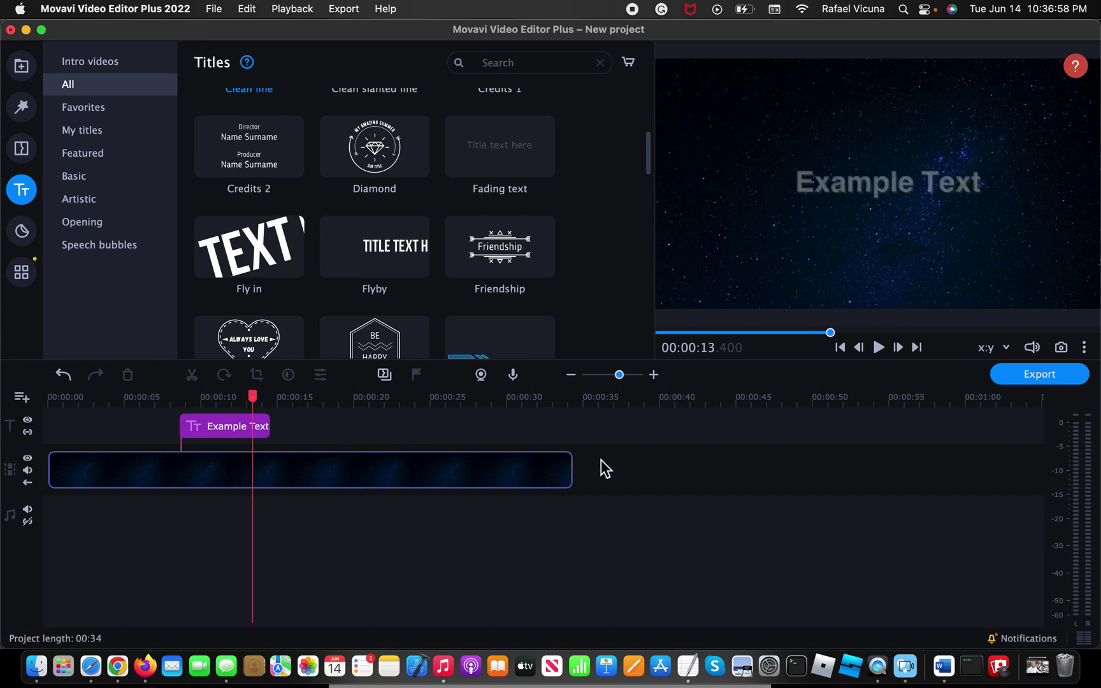